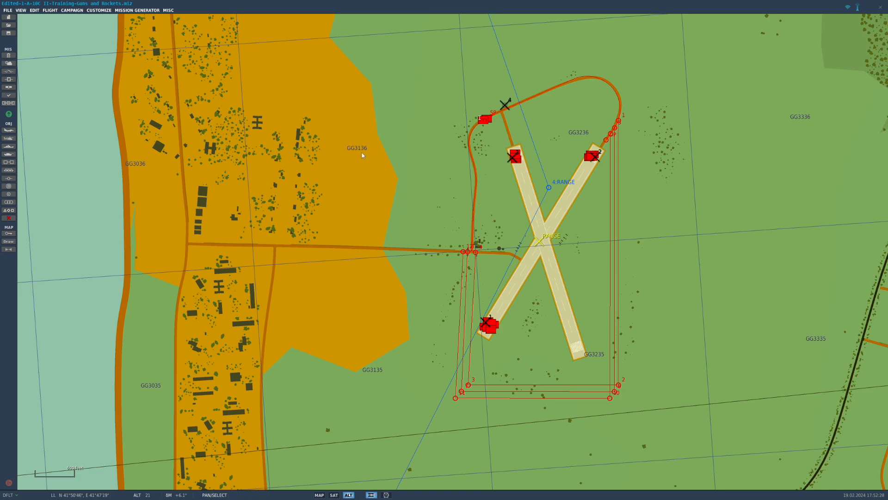
# Place a circular trigger zone with a 30-foot radius on waypoint 1 of the vehicle route, northeast of the crossed runways.
pyautogui.scroll(2, 408, 196)
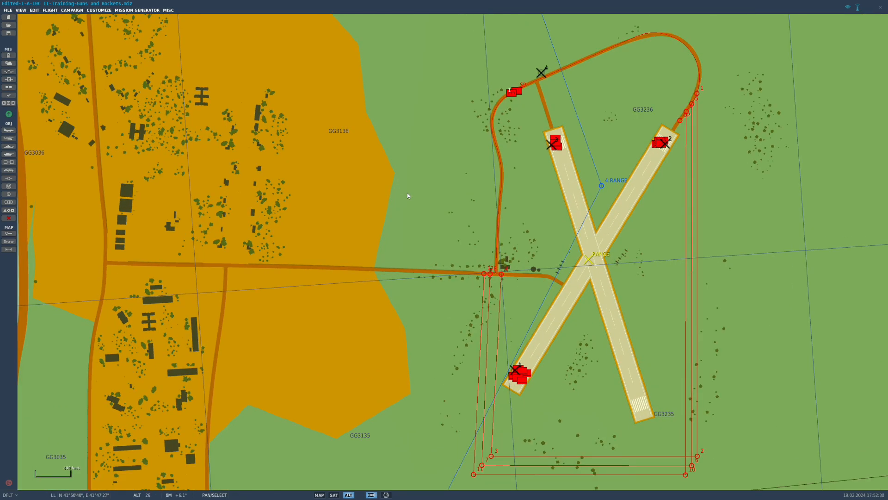
pyautogui.moveTo(797, 151); pyautogui.dragTo(545, 250)
pyautogui.scroll(2, 546, 250)
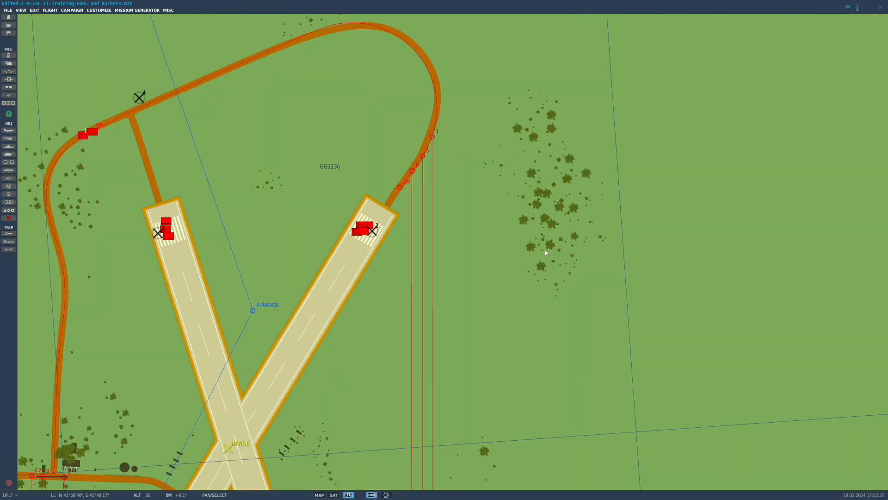
pyautogui.moveTo(476, 211); pyautogui.dragTo(560, 244)
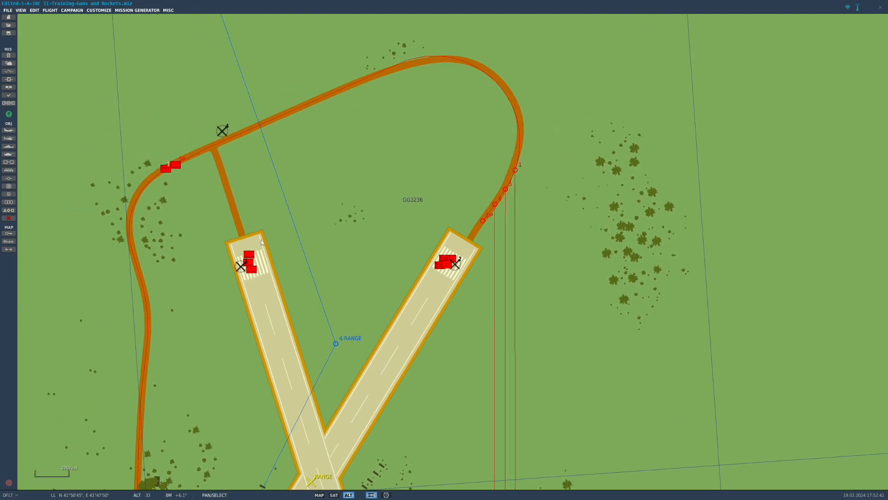
pyautogui.click(9, 195)
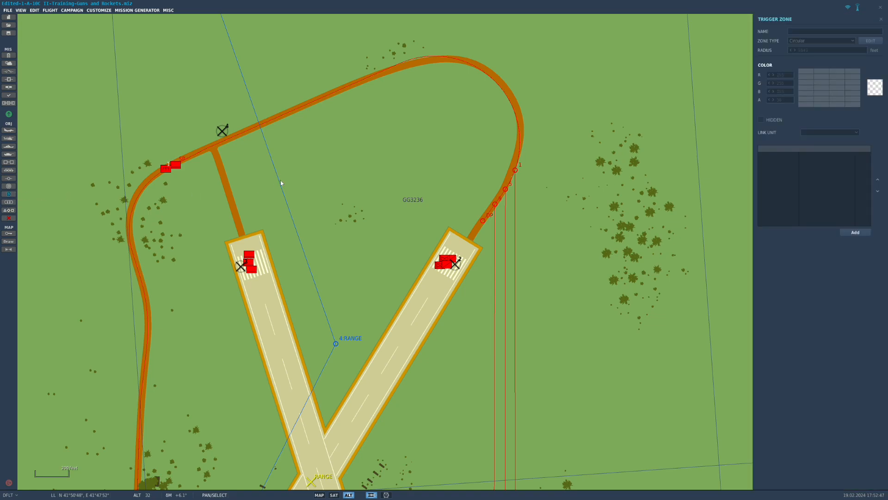
pyautogui.click(516, 170)
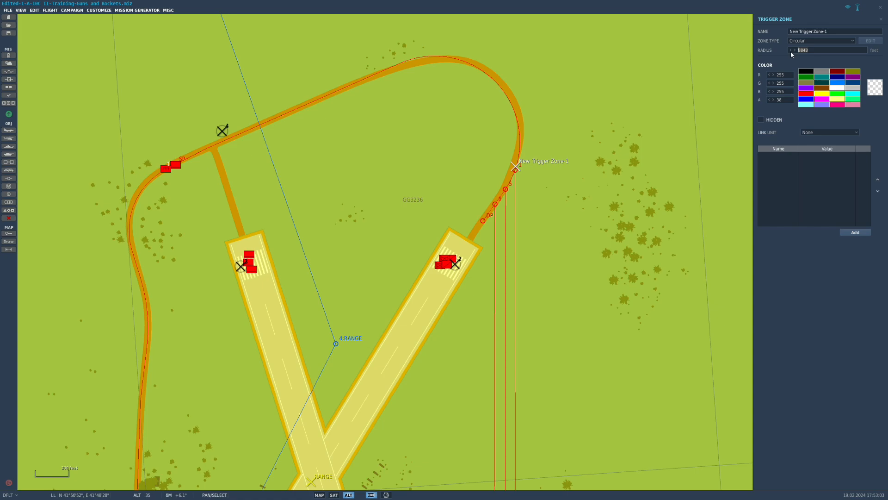
pyautogui.write('30')
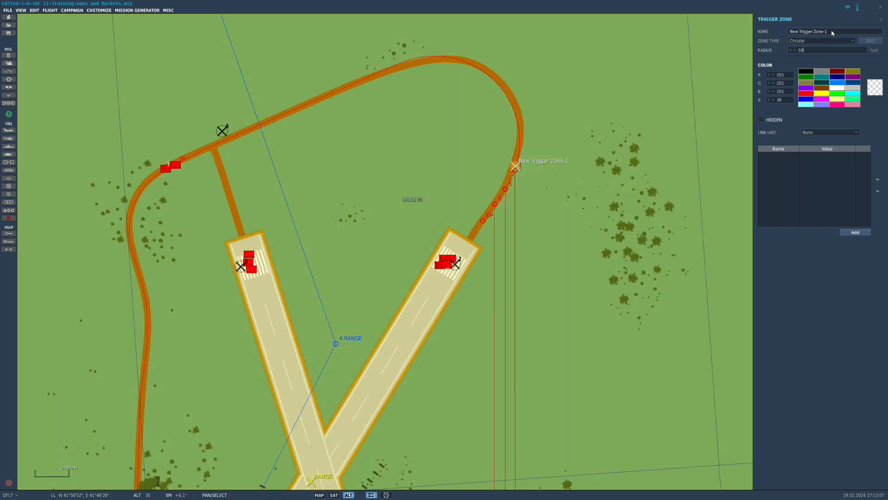
# Name the new trigger zone "SZ Wpt 1" and nudge it closer to the road's centreline beside waypoint 1.
pyautogui.moveTo(833, 34); pyautogui.dragTo(778, 32)
pyautogui.write('SZ Wpt 1')
pyautogui.scroll(4, 579, 172)
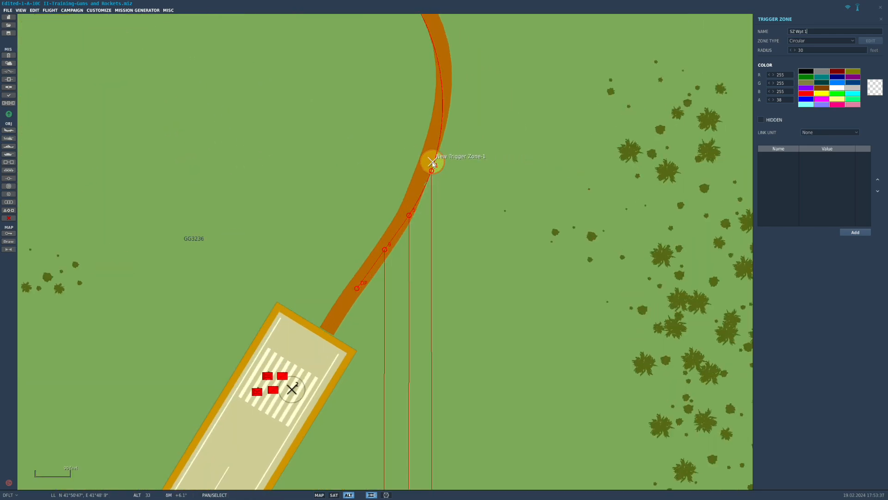
pyautogui.press('Return')
pyautogui.moveTo(434, 165)
pyautogui.mouseDown()
pyautogui.moveTo(425, 169)
pyautogui.moveTo(434, 170)
pyautogui.mouseUp()
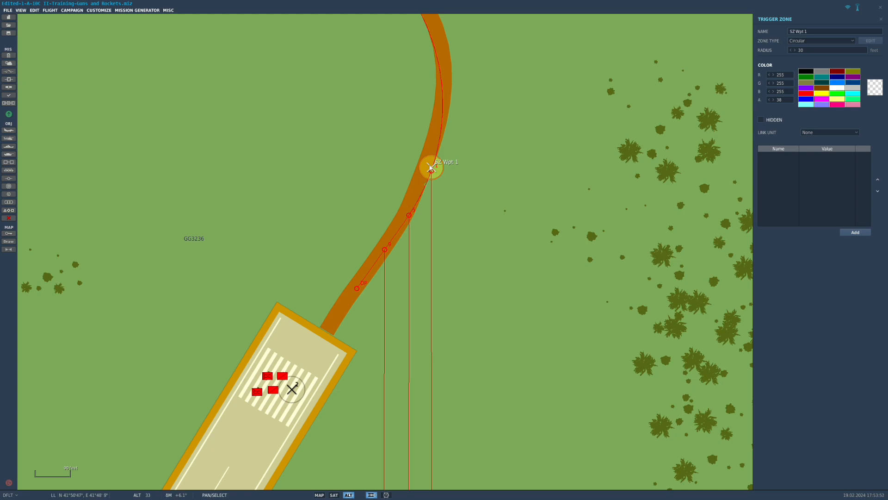
pyautogui.moveTo(433, 169); pyautogui.dragTo(428, 166)
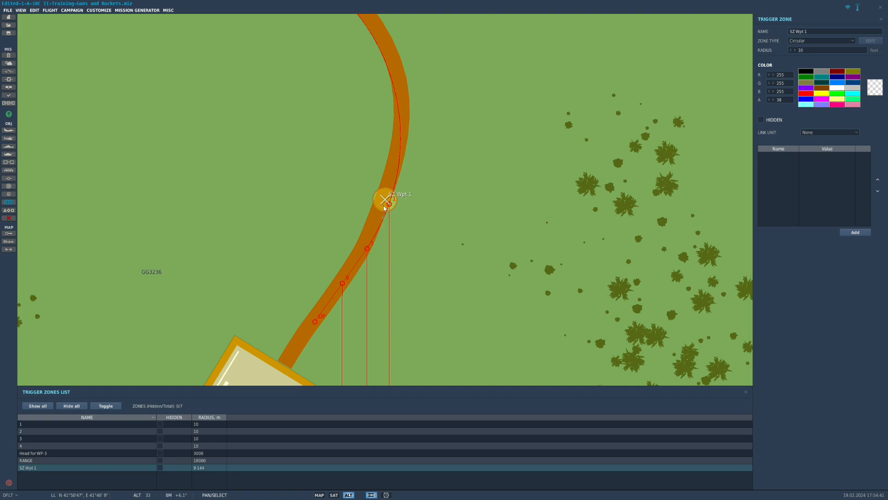
# Add a circular trigger zone of 30 feet radius on the route point just southwest of waypoint 1, named "SZ Wpt 2".
pyautogui.click(8, 196)
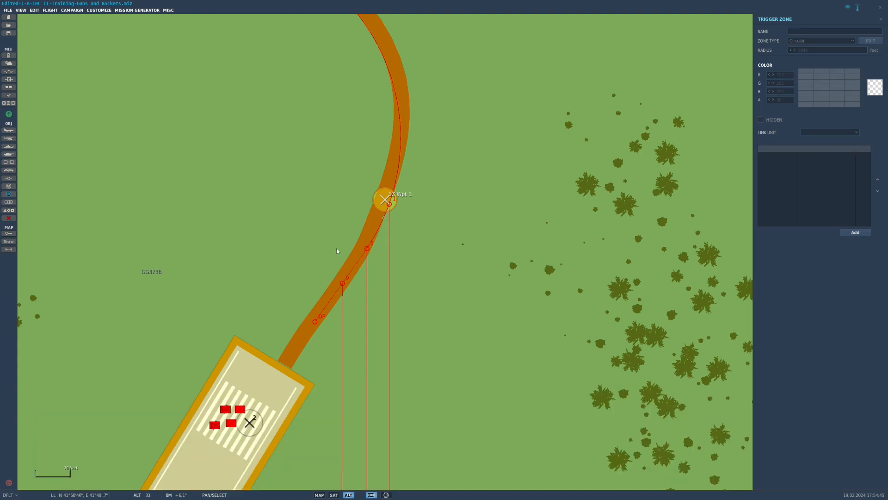
pyautogui.click(368, 246)
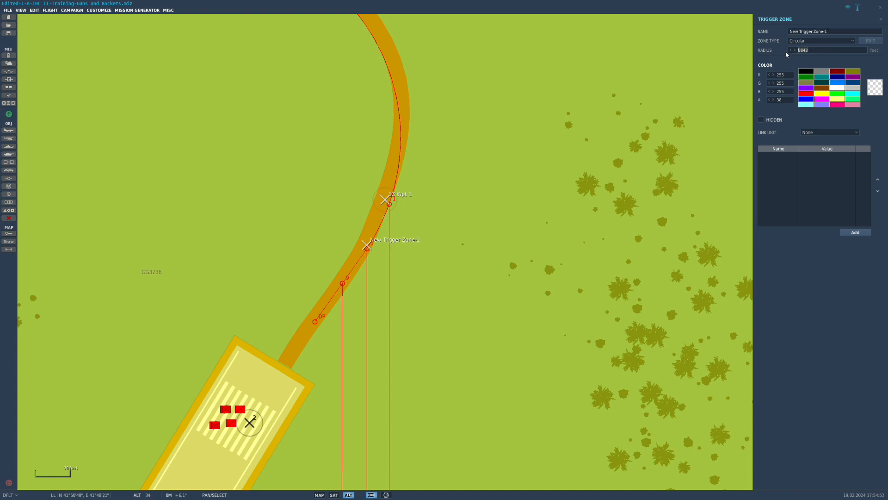
pyautogui.write('30')
pyautogui.moveTo(832, 30); pyautogui.dragTo(773, 32)
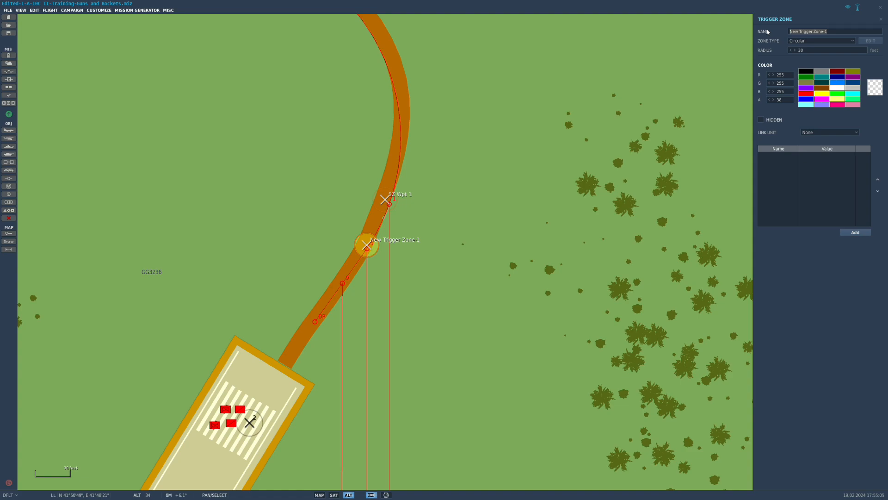
pyautogui.write('SZ W')
pyautogui.write('2')
# Add a circular trigger zone with a 30-foot radius on waypoint 9 and name it "SZ WPT 9".
pyautogui.click(9, 195)
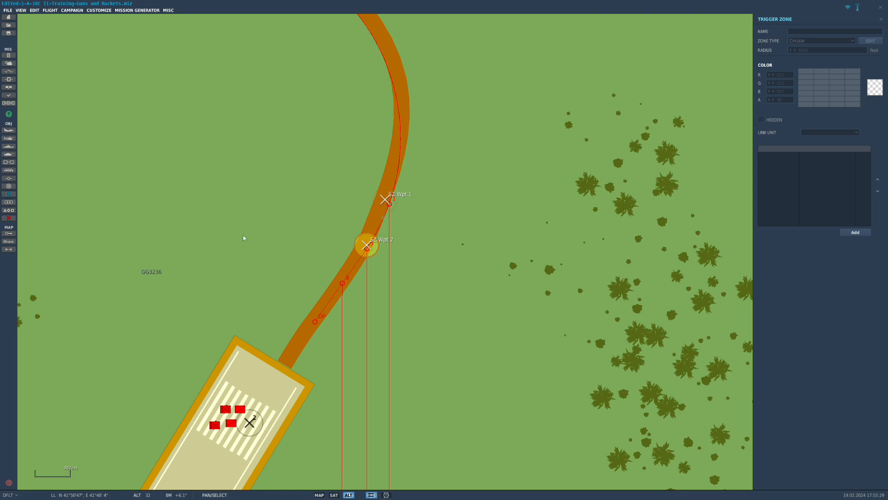
pyautogui.click(344, 281)
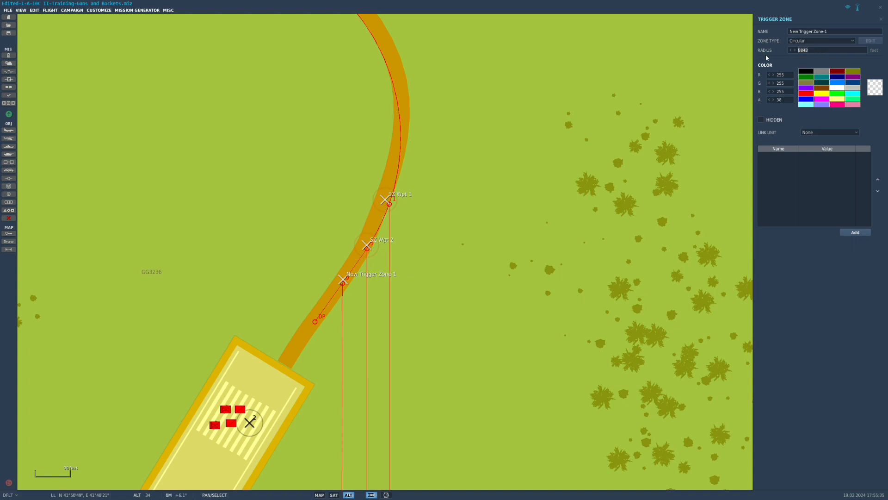
pyautogui.write('30')
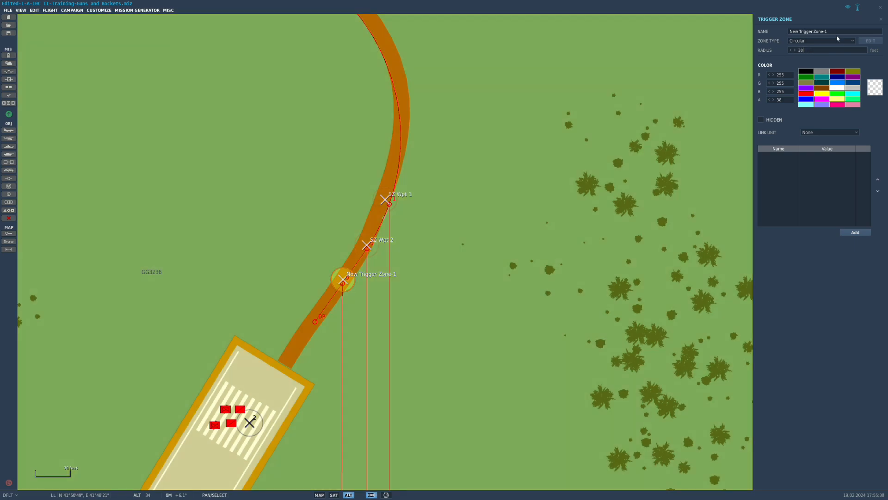
pyautogui.click(834, 31)
pyautogui.write('SZ WPT 9')
pyautogui.press('Return')
# Check the waypoint number under the SZ Wpt 2 zone and rename that zone "SZ Wpt 5".
pyautogui.click(367, 247)
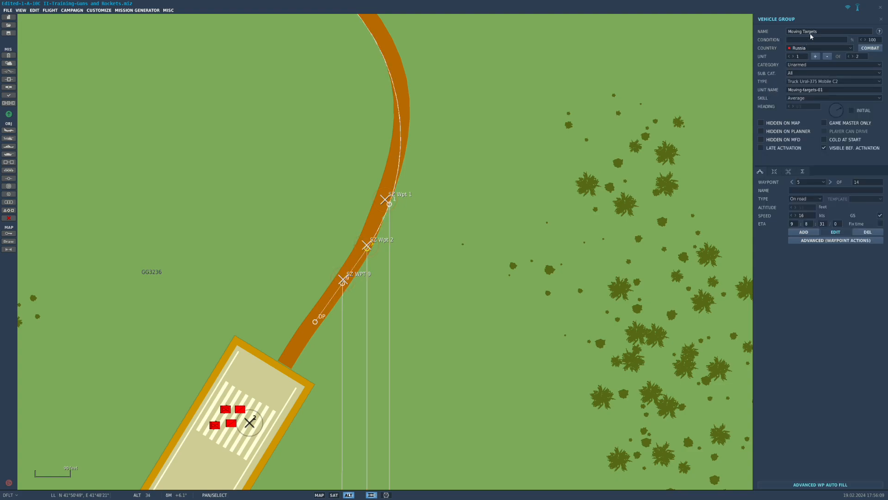
pyautogui.click(367, 247)
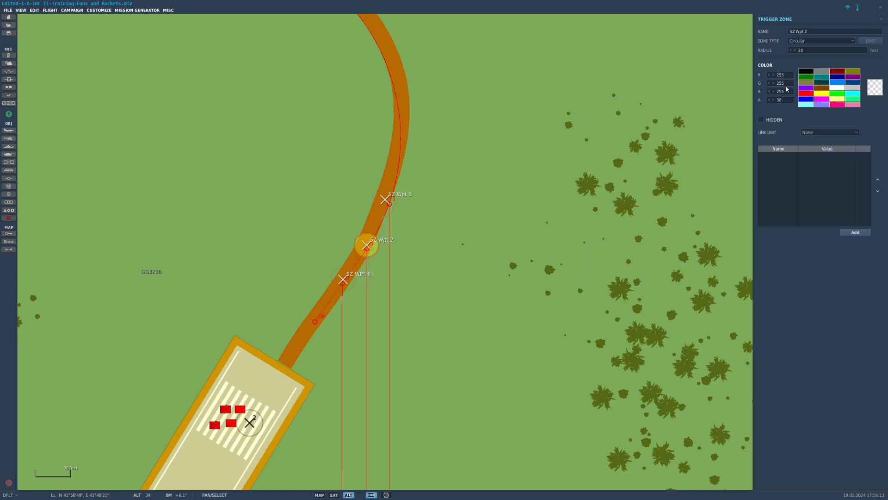
pyautogui.press('BackSpace')
pyautogui.write('5')
# Add a circular trigger zone with a 30-foot radius on the DP waypoint near the runway end and name it "SZ WPT DP".
pyautogui.scroll(2, 316, 357)
pyautogui.moveTo(610, 128); pyautogui.dragTo(503, 314, button='right')
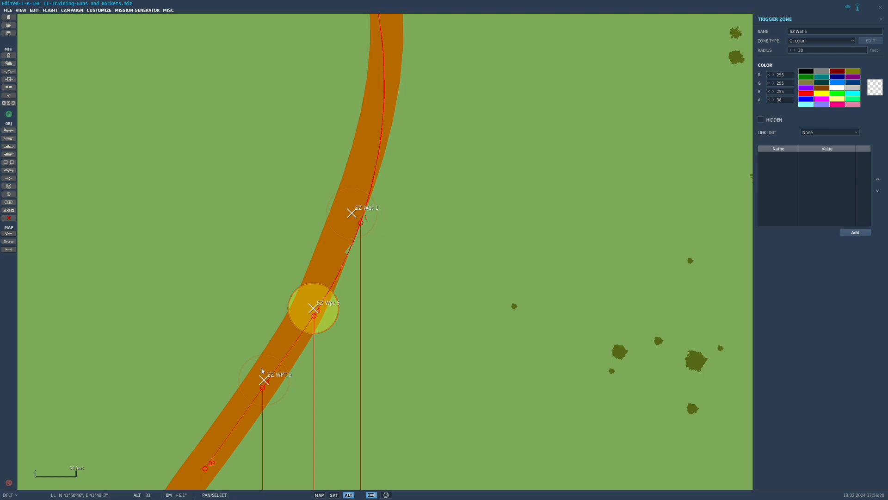
pyautogui.moveTo(182, 389); pyautogui.dragTo(364, 211, button='right')
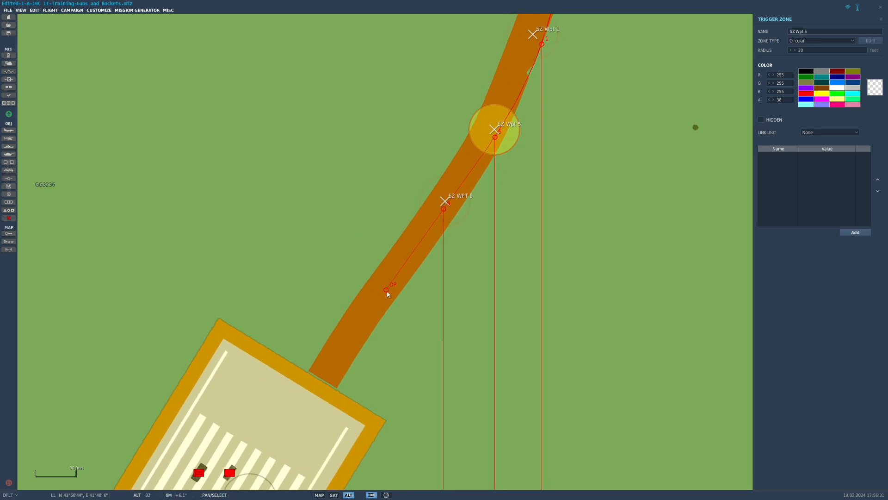
pyautogui.click(9, 195)
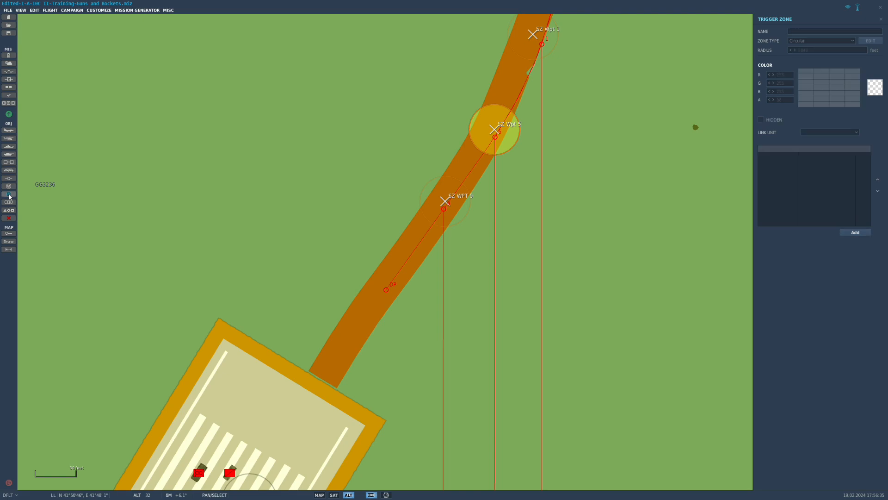
pyautogui.click(390, 282)
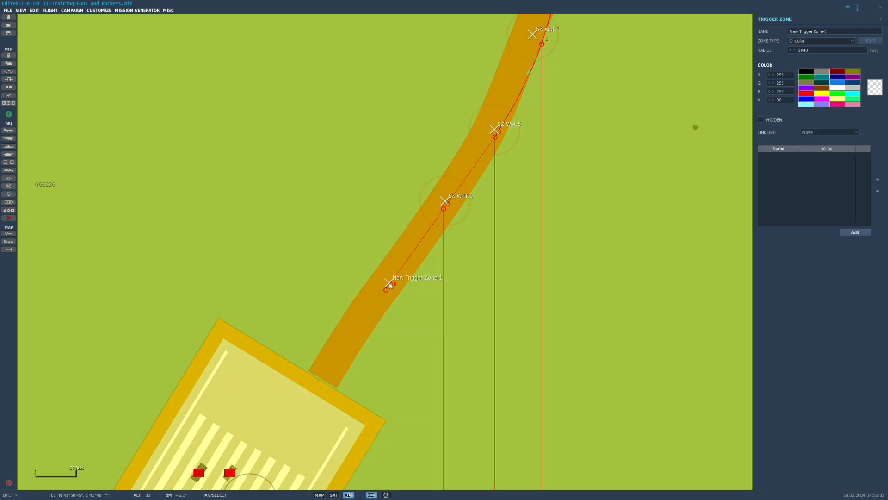
pyautogui.moveTo(817, 50); pyautogui.dragTo(783, 56)
pyautogui.write('30')
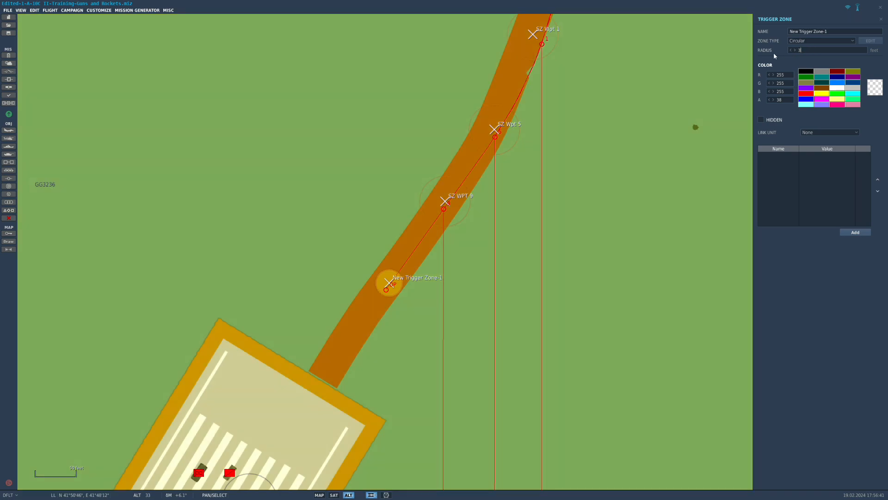
pyautogui.moveTo(839, 31); pyautogui.dragTo(787, 34)
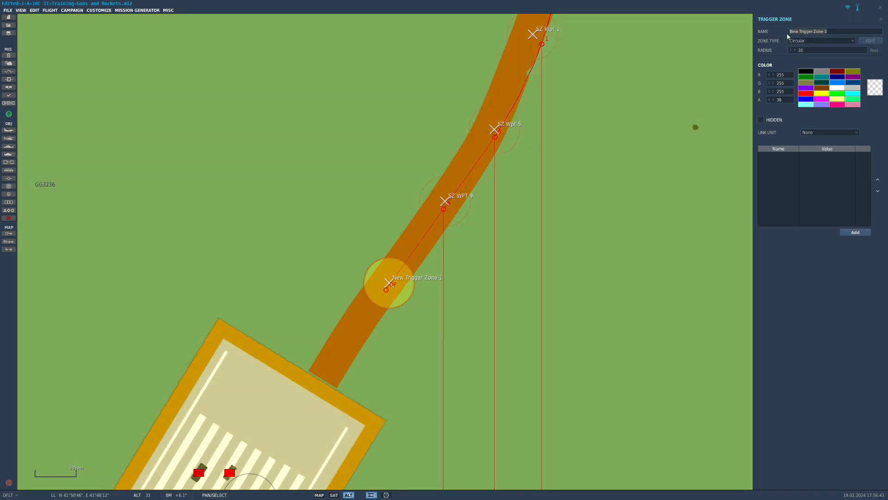
pyautogui.write('SZ WPT DP')
pyautogui.press('Return')
# Move waypoint 8 of the Moving Targets group along the road closer to the junction, and shift zone SZ WPT 8 onto it.
pyautogui.moveTo(641, 129); pyautogui.dragTo(630, 171)
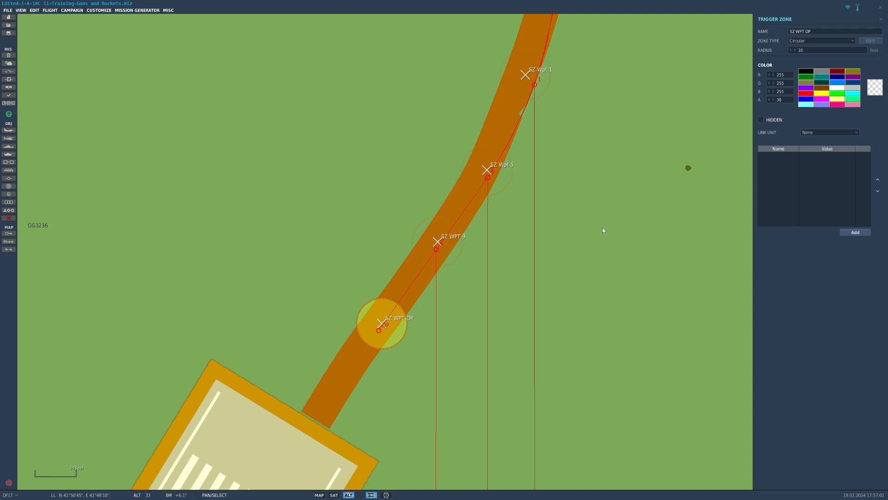
pyautogui.scroll(-8, 602, 228)
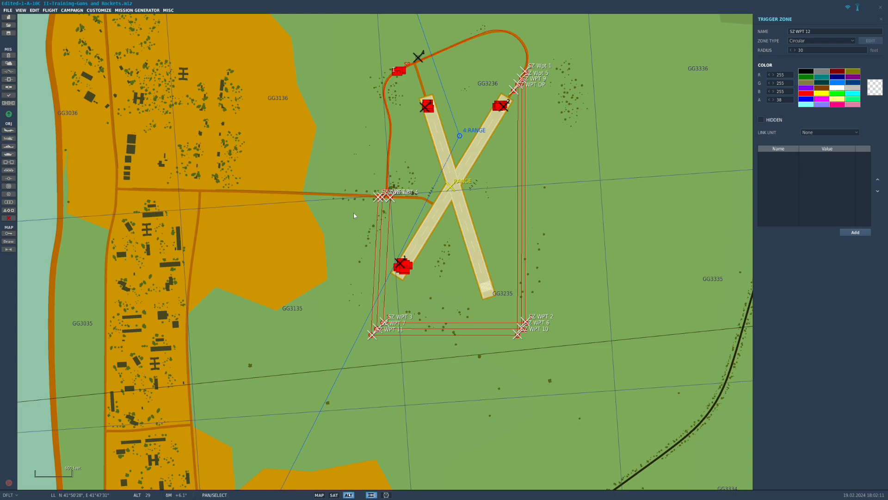
pyautogui.scroll(2, 354, 215)
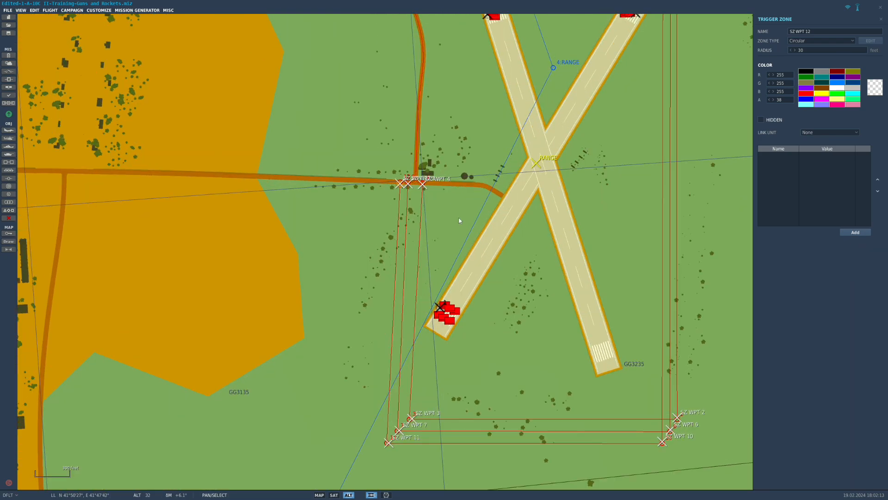
pyautogui.scroll(2, 460, 221)
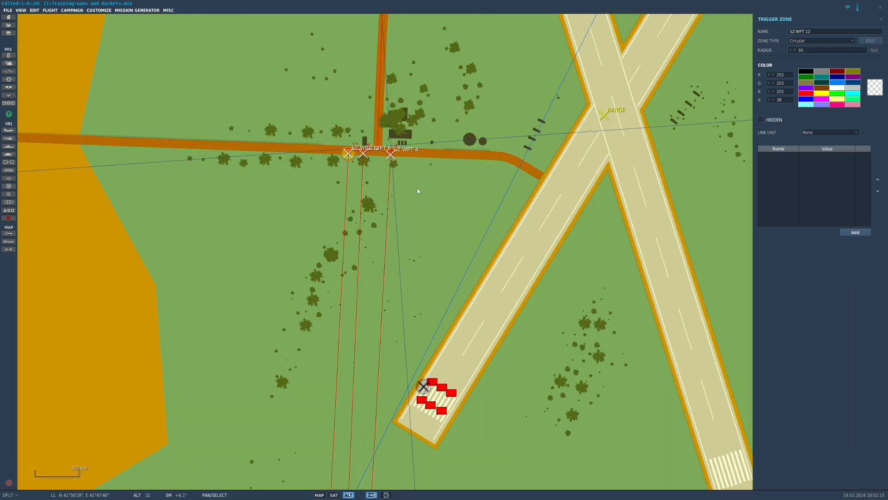
pyautogui.scroll(5, 418, 191)
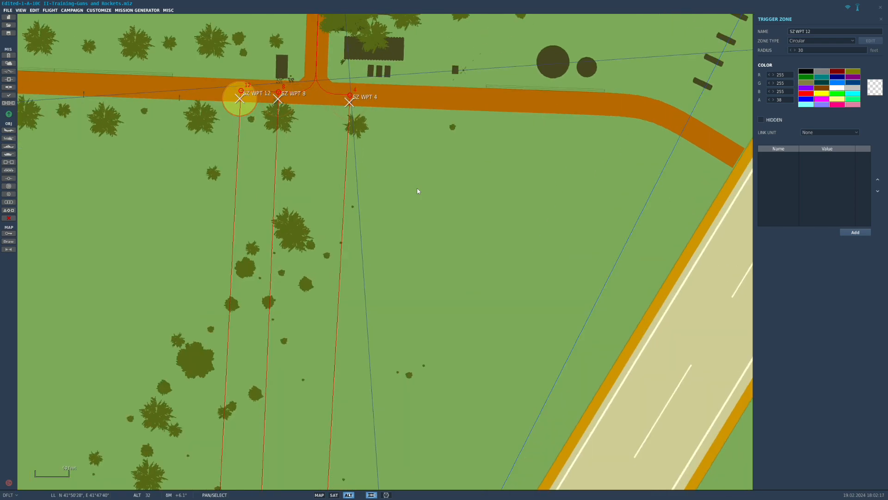
pyautogui.scroll(2, 418, 191)
pyautogui.moveTo(155, 182); pyautogui.dragTo(413, 312)
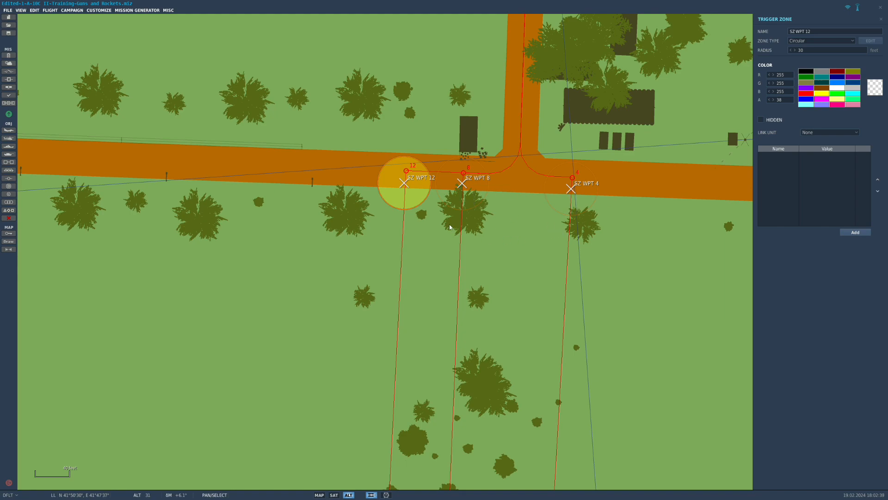
pyautogui.click(465, 176)
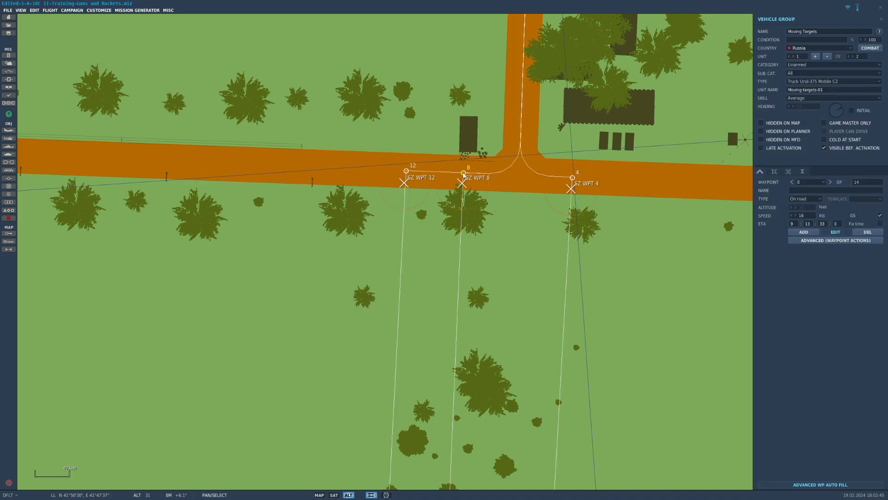
pyautogui.moveTo(463, 175); pyautogui.dragTo(503, 180)
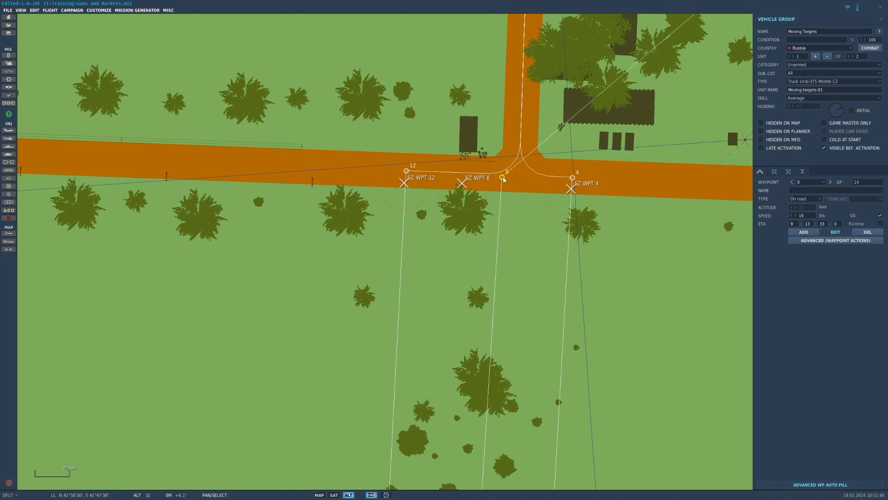
pyautogui.moveTo(503, 179)
pyautogui.mouseDown()
pyautogui.moveTo(496, 175)
pyautogui.moveTo(502, 181)
pyautogui.mouseUp()
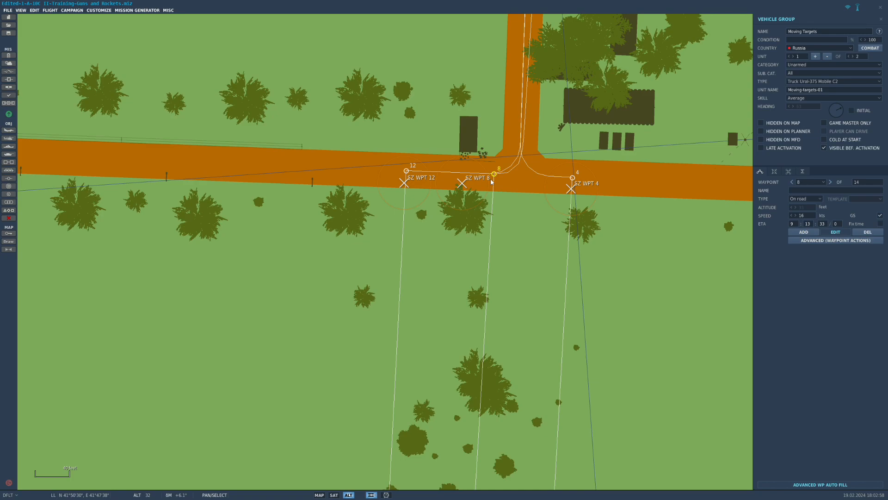
pyautogui.click(462, 185)
pyautogui.moveTo(462, 185); pyautogui.dragTo(497, 186)
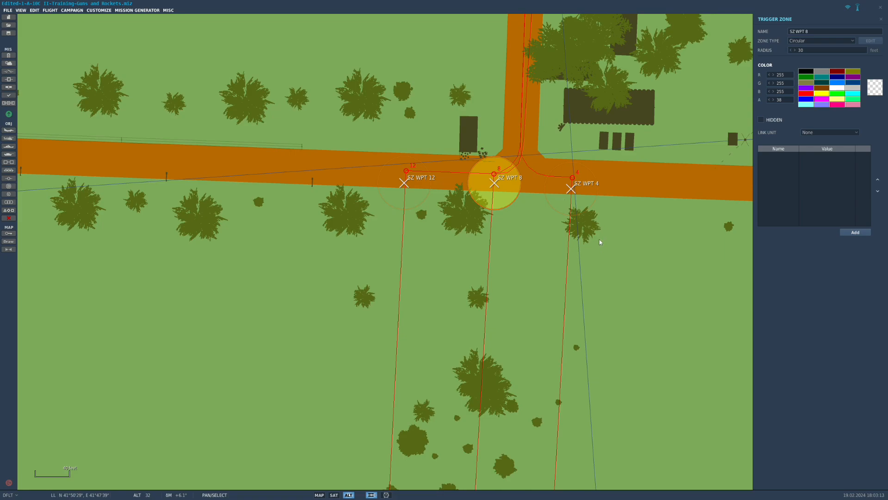
# Move waypoint 4 of the Moving Targets group closer to the road junction and shift zone SZ WPT 4 onto it.
pyautogui.moveTo(573, 178); pyautogui.dragTo(554, 180)
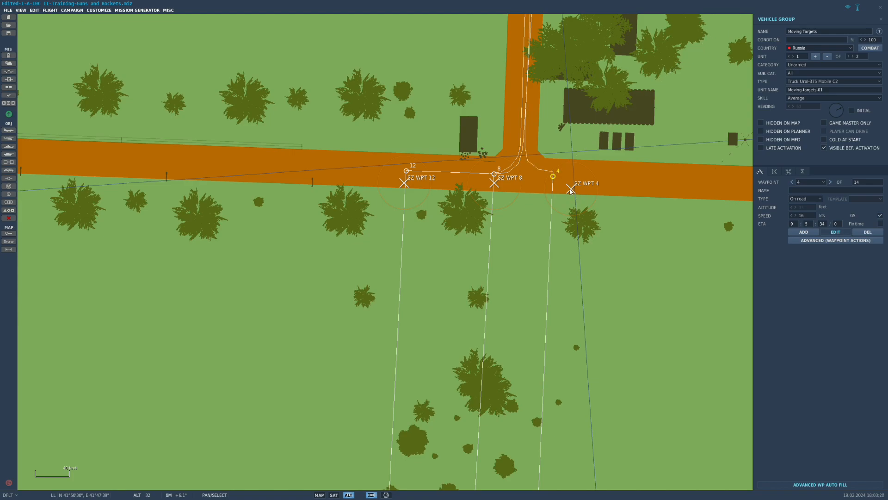
pyautogui.click(563, 190)
pyautogui.moveTo(564, 191); pyautogui.dragTo(553, 187)
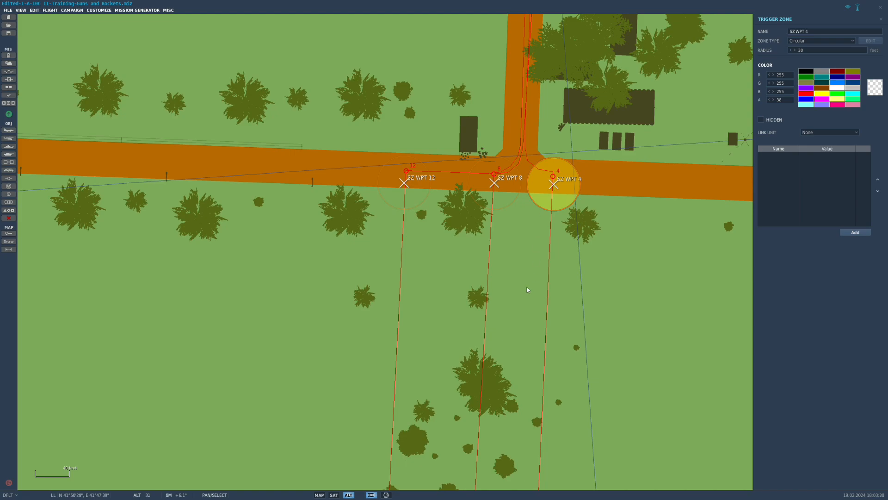
pyautogui.scroll(-8, 276, 313)
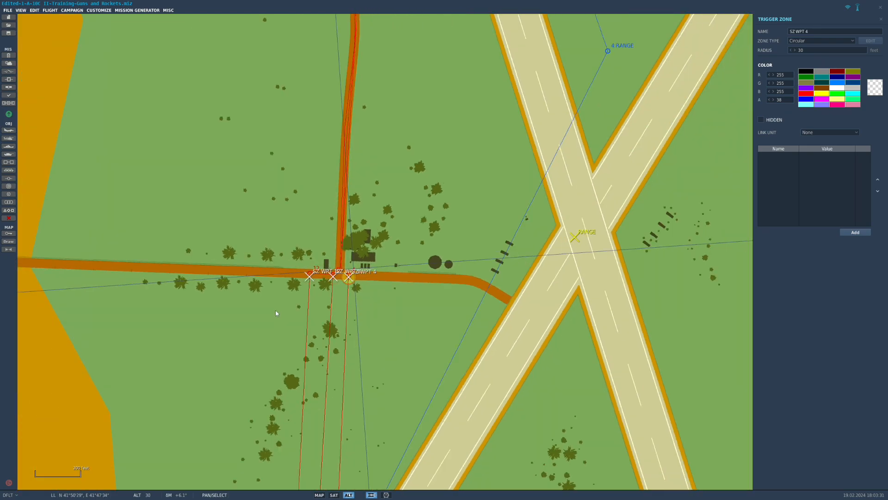
pyautogui.moveTo(277, 313); pyautogui.dragTo(224, 372)
pyautogui.moveTo(197, 223); pyautogui.dragTo(306, 280)
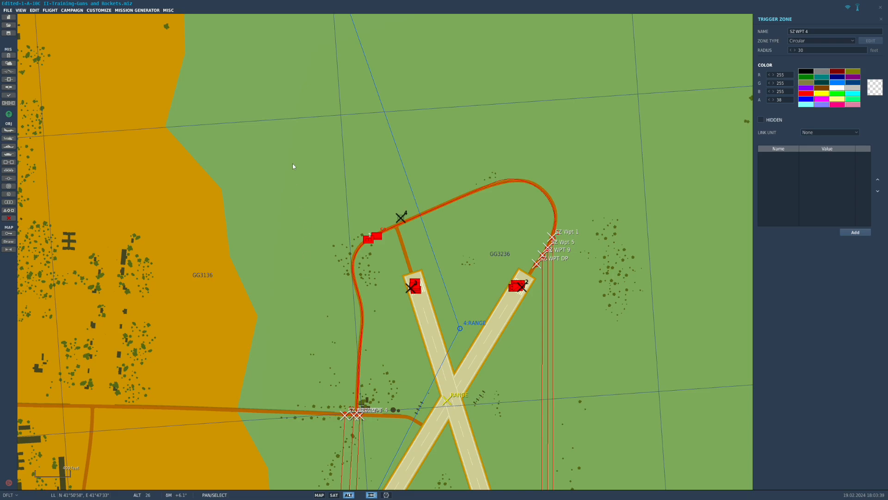
pyautogui.scroll(3, 292, 164)
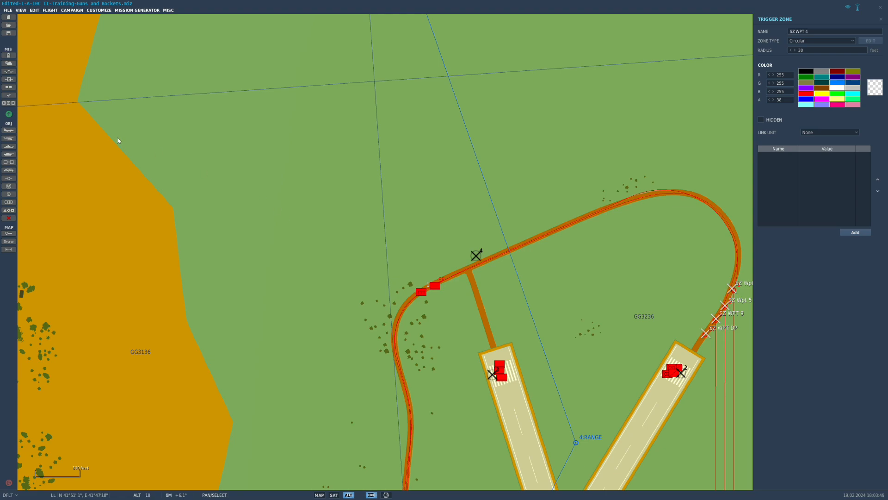
# Save the mission as a new file, replacing the "1" after "Edited-" in its file name with "TrkS2s-".
pyautogui.click(8, 10)
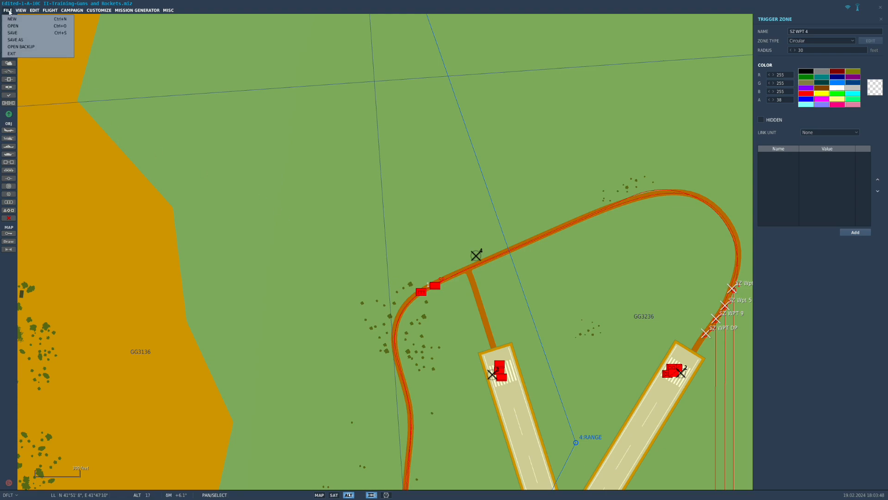
pyautogui.click(13, 40)
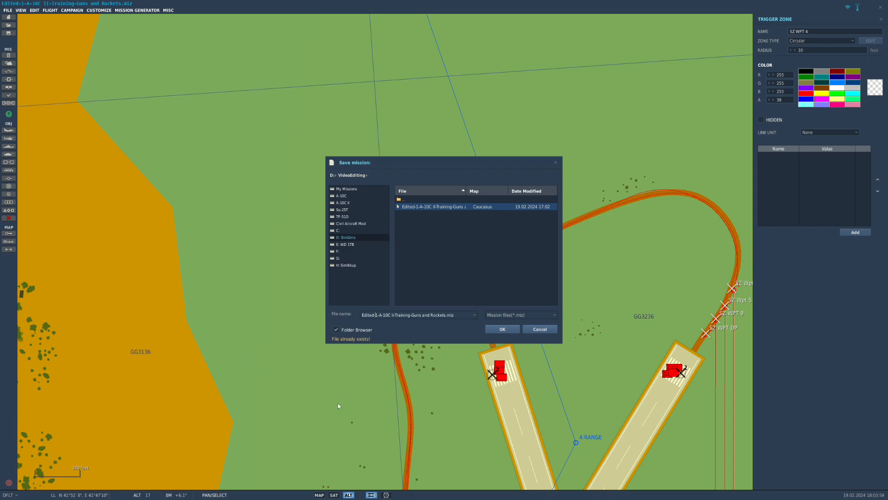
pyautogui.press('Delete')
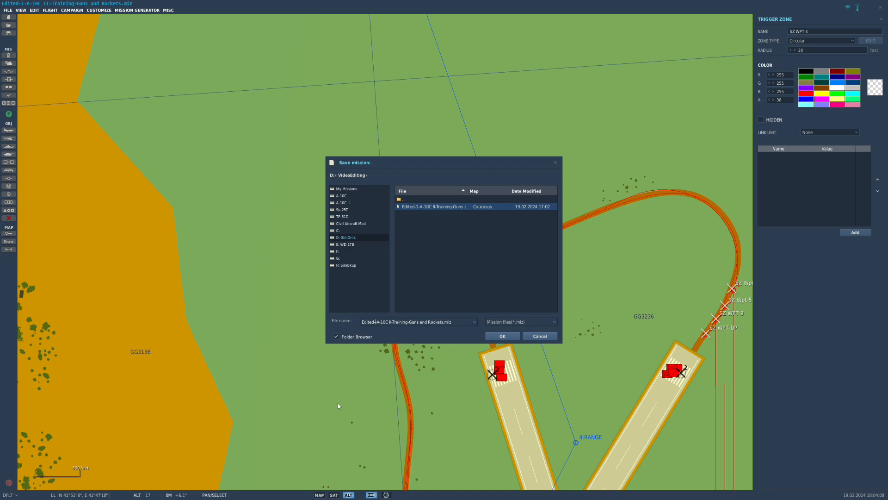
pyautogui.write('Tr')
pyautogui.write('k')
pyautogui.write('S2')
pyautogui.write('s-')
pyautogui.click(516, 337)
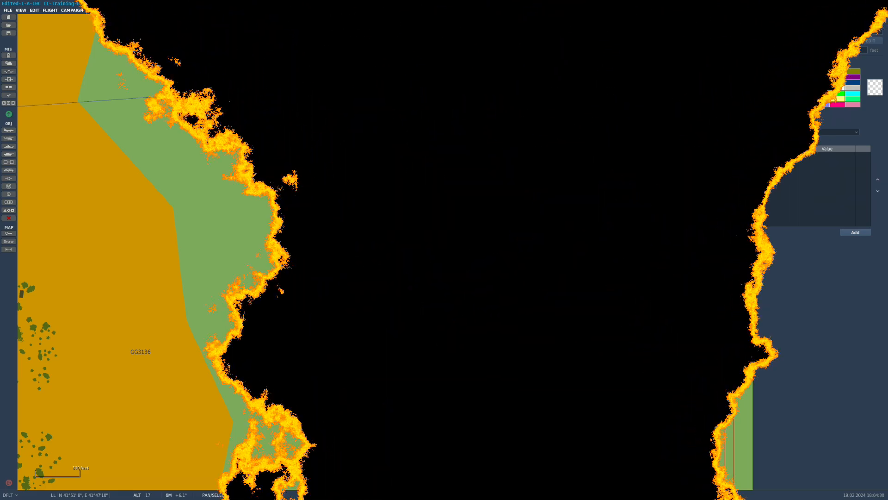